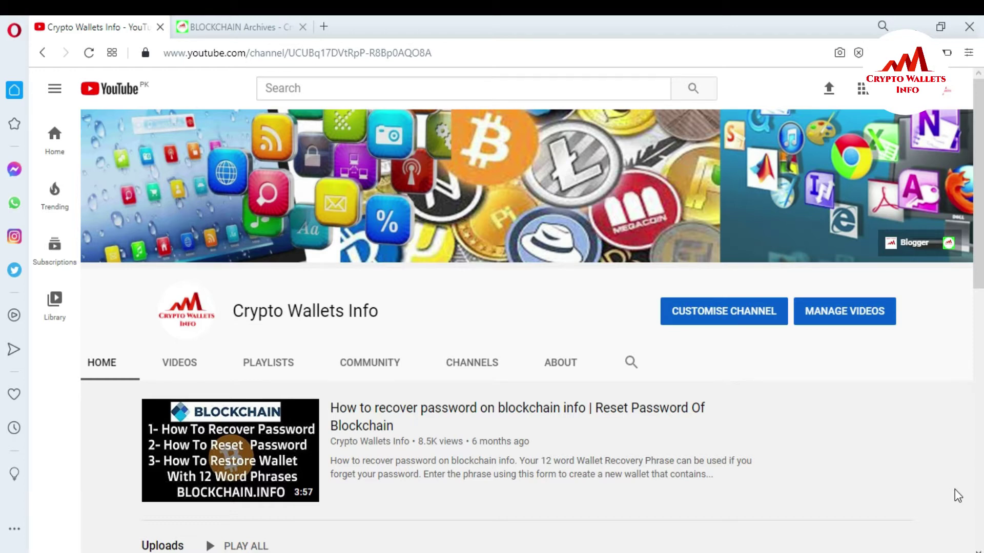
- Switch to the BLOCKCHAIN Archives page, then bring Coinomi Wallet's Overview to the front
{"action": "left_click", "coordinate": [262, 17]}
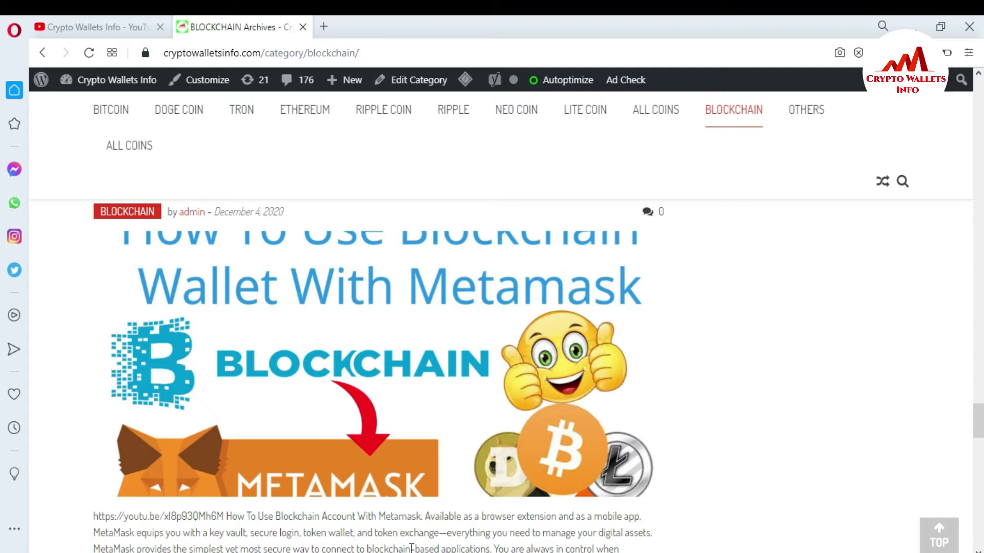
{"action": "key", "text": "alt+Tab"}
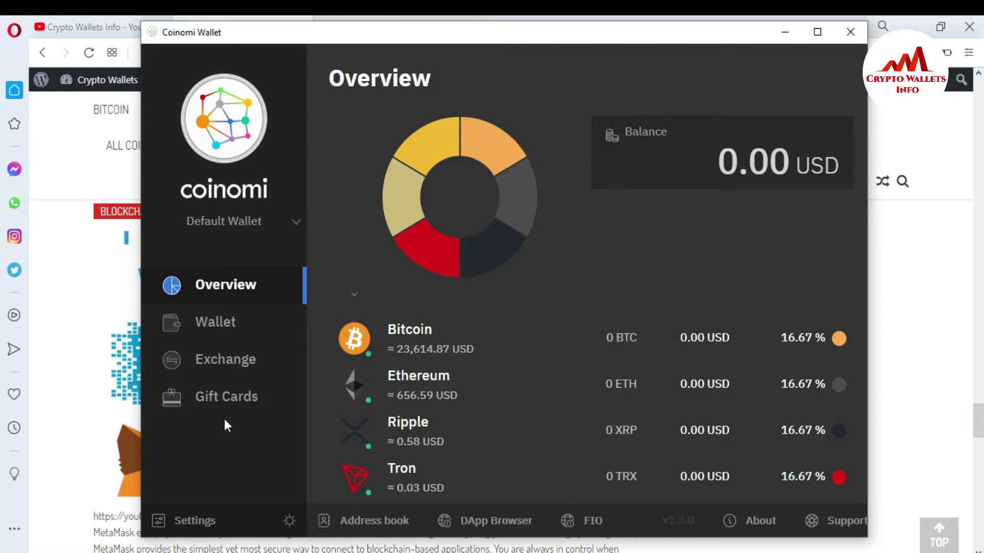
- From the Wallet view, open Add Asset > Add Coin and focus the Select coins search box
{"action": "left_click", "coordinate": [217, 324]}
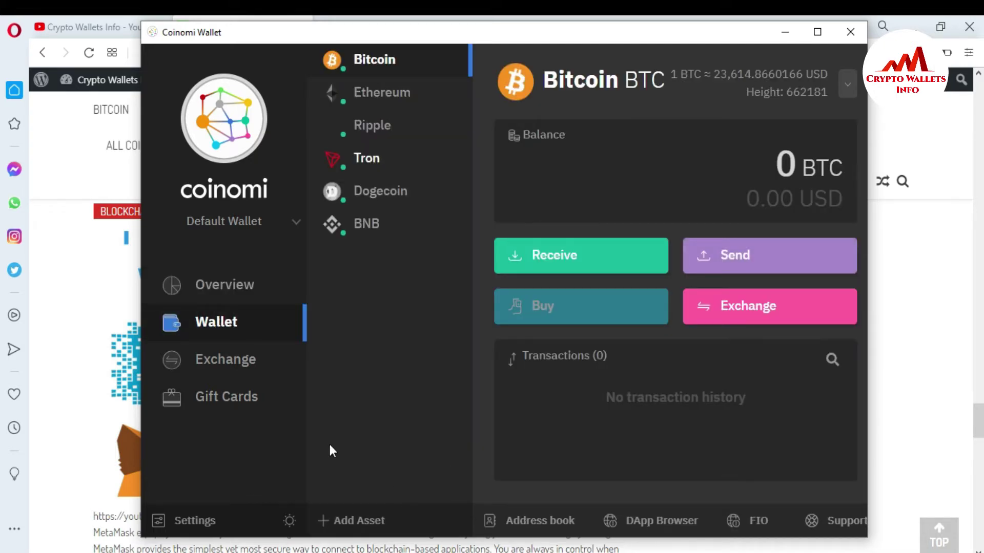
{"action": "left_click", "coordinate": [325, 521]}
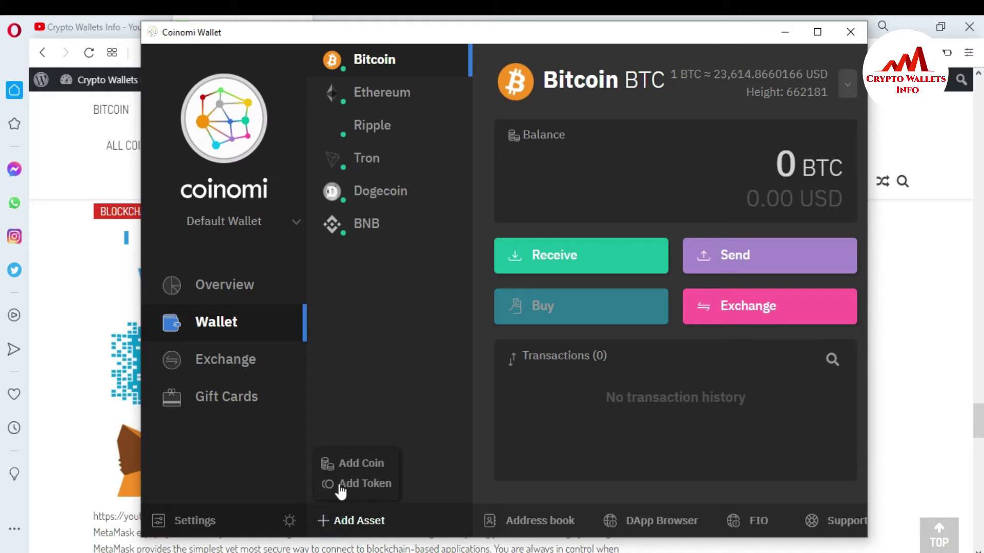
{"action": "left_click", "coordinate": [354, 463]}
{"action": "left_click", "coordinate": [458, 200]}
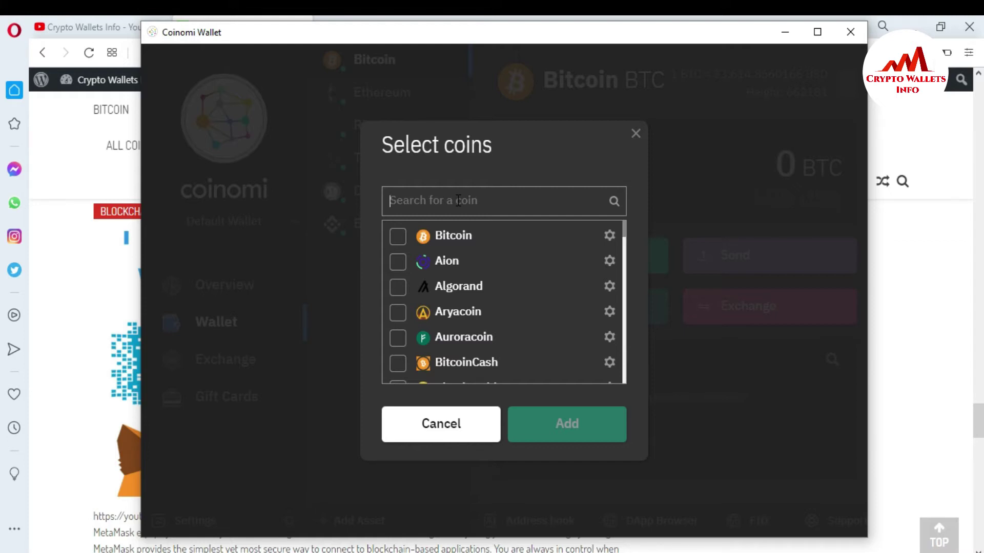
- Try the searches 'digic' and 'uni', clear them, scroll the list, and cancel without adding
{"action": "type", "text": "di"}
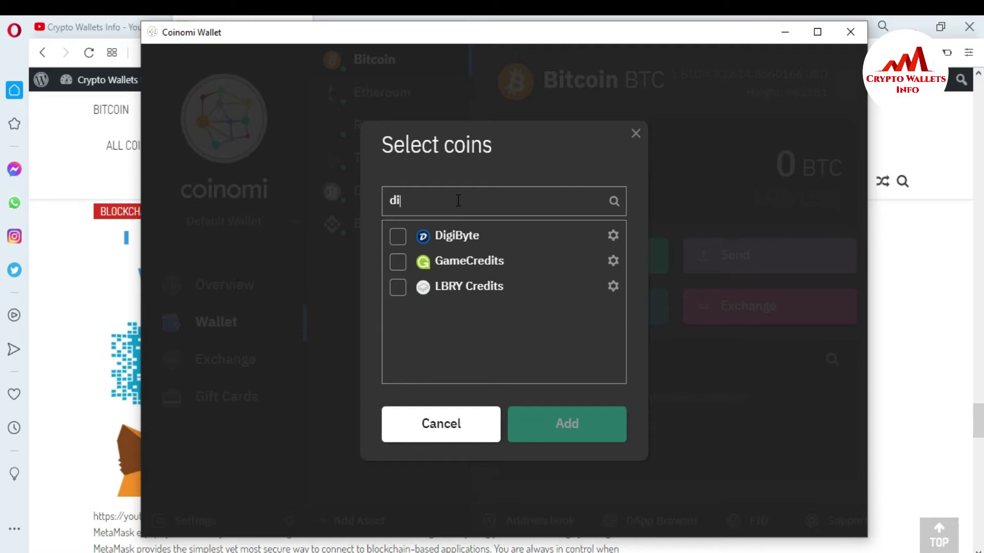
{"action": "type", "text": "gi"}
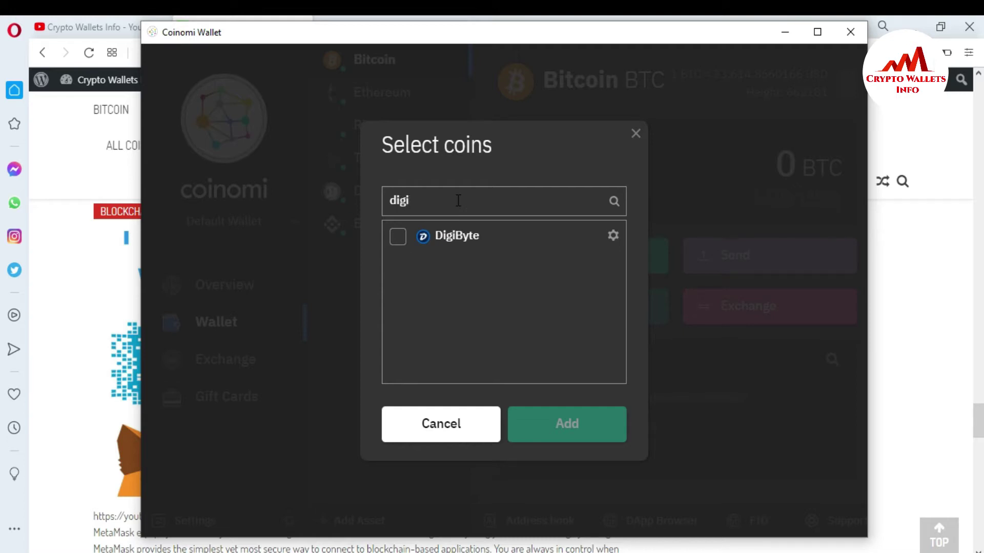
{"action": "type", "text": "c"}
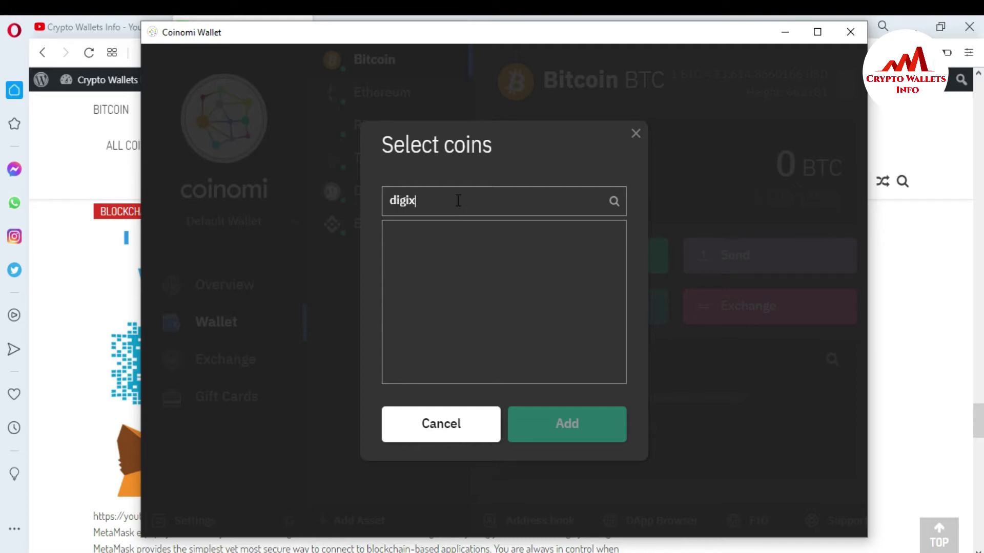
{"action": "key", "text": "BackSpace"}
{"action": "key", "text": "BackSpace"}
{"action": "key", "text": "BackSpace"}
{"action": "key", "text": "BackSpace"}
{"action": "key", "text": "BackSpace"}
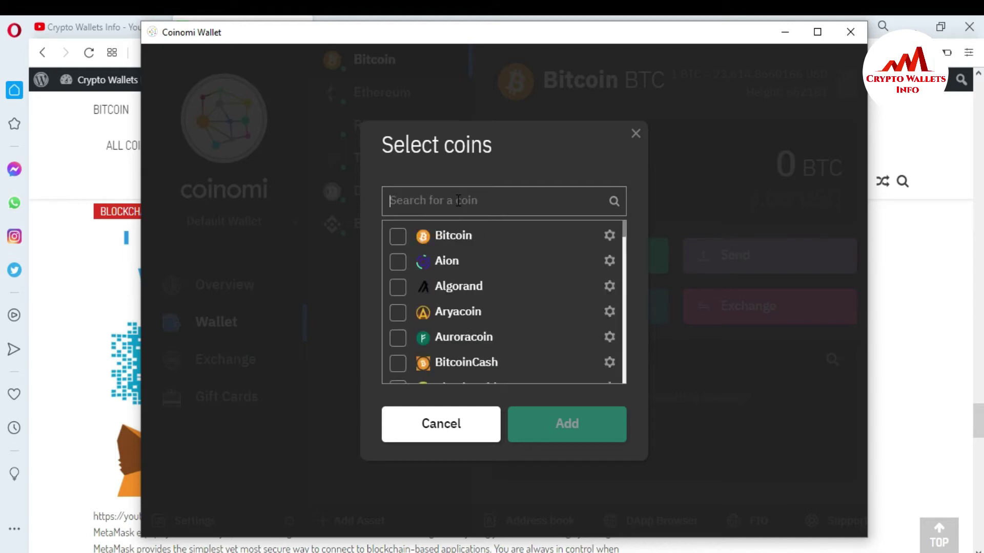
{"action": "type", "text": "un"}
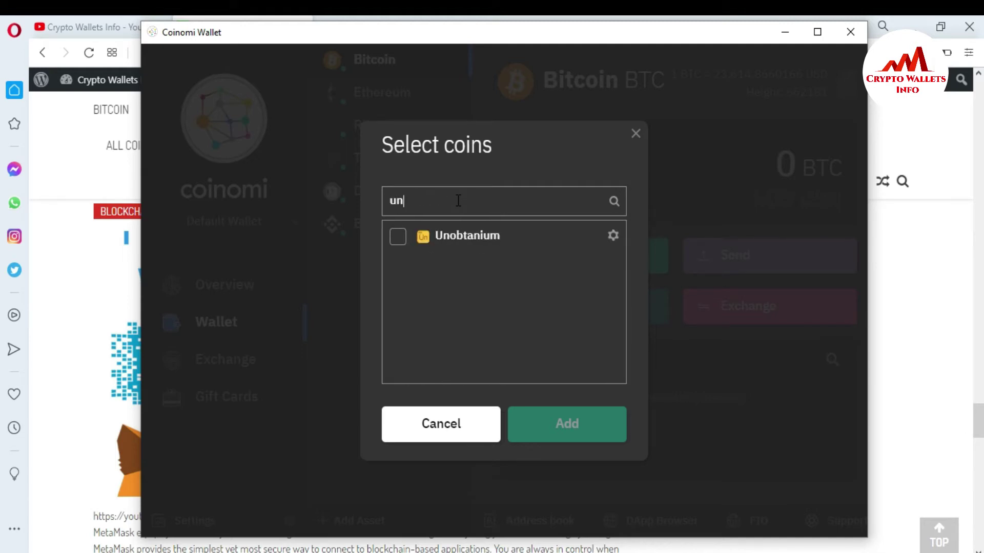
{"action": "type", "text": "i"}
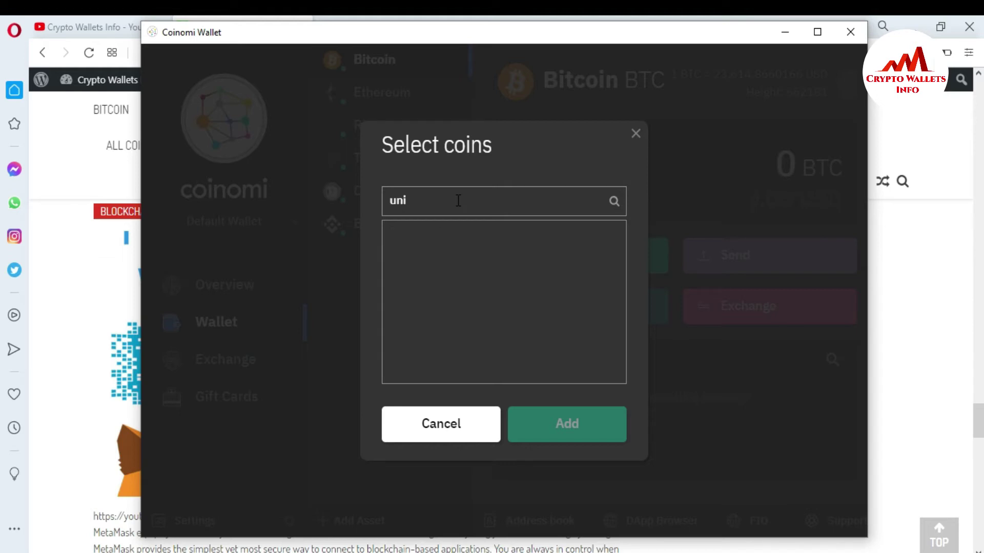
{"action": "key", "text": "BackSpace"}
{"action": "key", "text": "BackSpace"}
{"action": "key", "text": "BackSpace"}
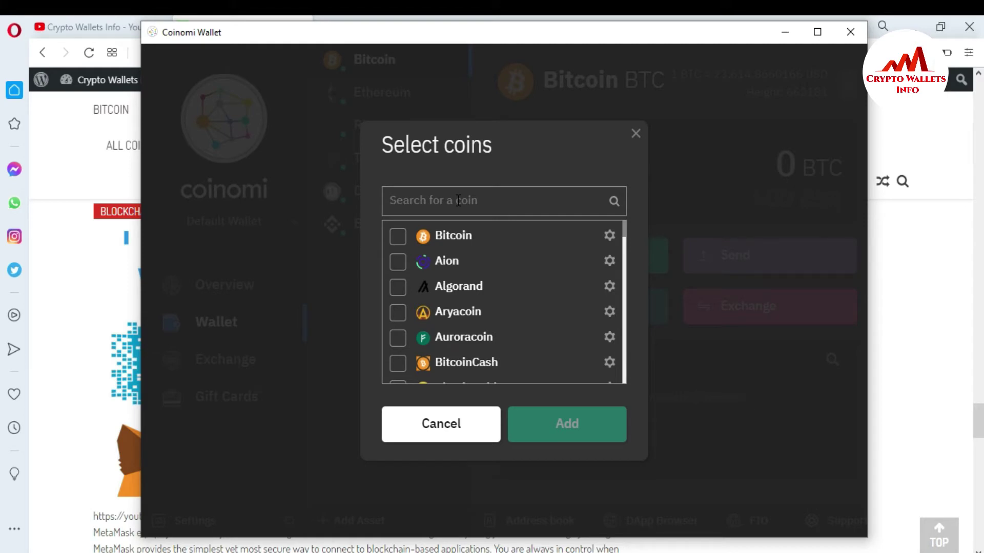
{"action": "left_click_drag", "start_coordinate": [624, 229], "coordinate": [618, 348]}
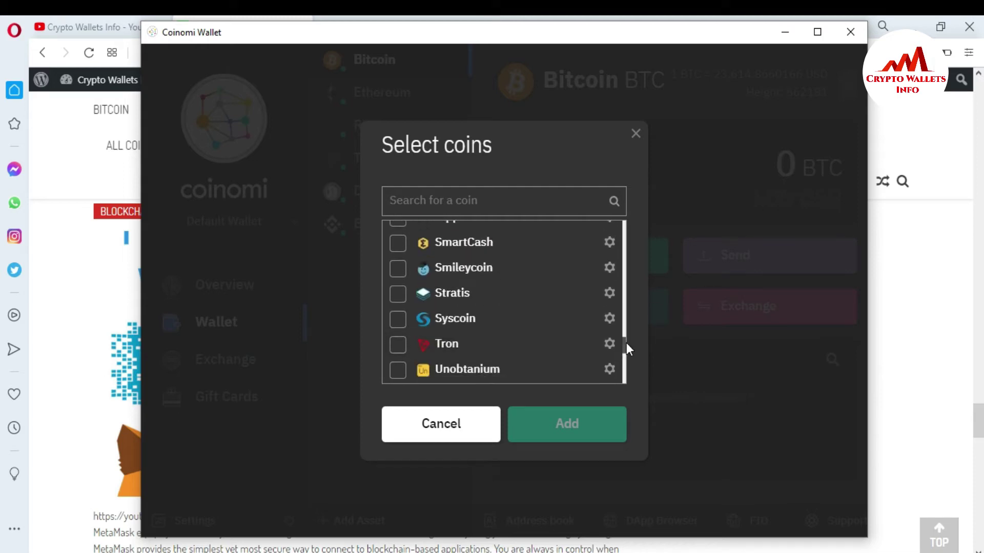
{"action": "left_click_drag", "start_coordinate": [623, 346], "coordinate": [622, 206]}
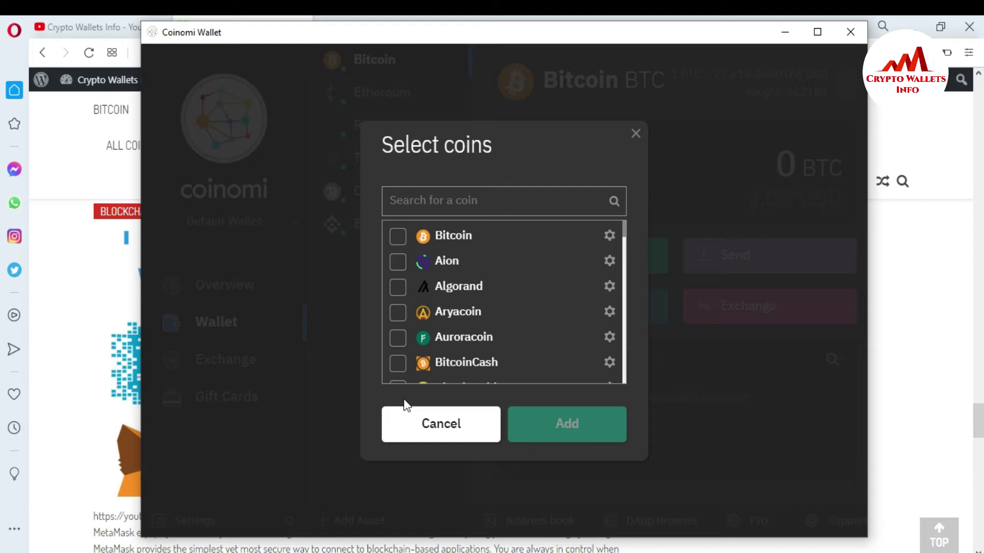
{"action": "left_click", "coordinate": [435, 428]}
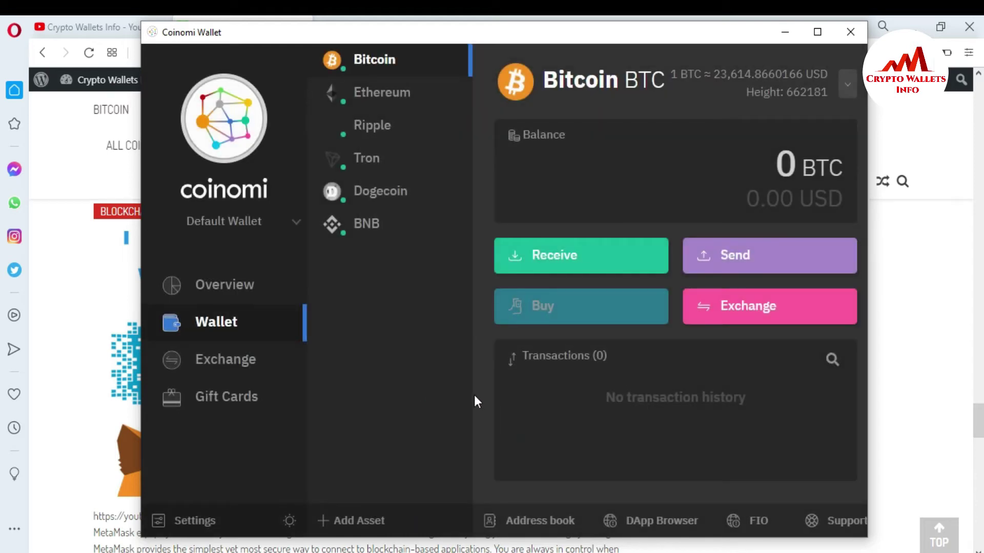
- Visit Overview, return to Wallet, and open Add Asset to show Add Coin and Add Token
{"action": "left_click", "coordinate": [349, 523]}
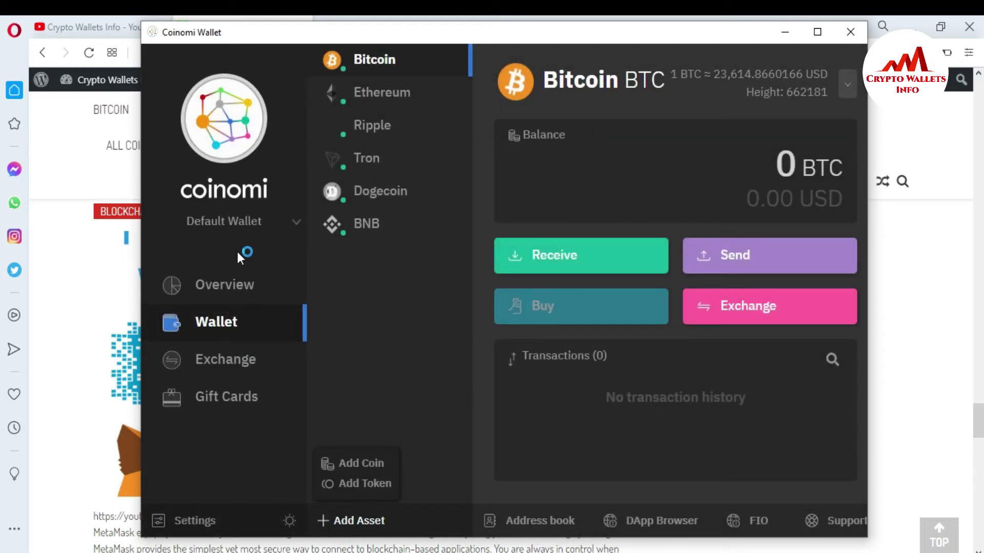
{"action": "left_click", "coordinate": [231, 279]}
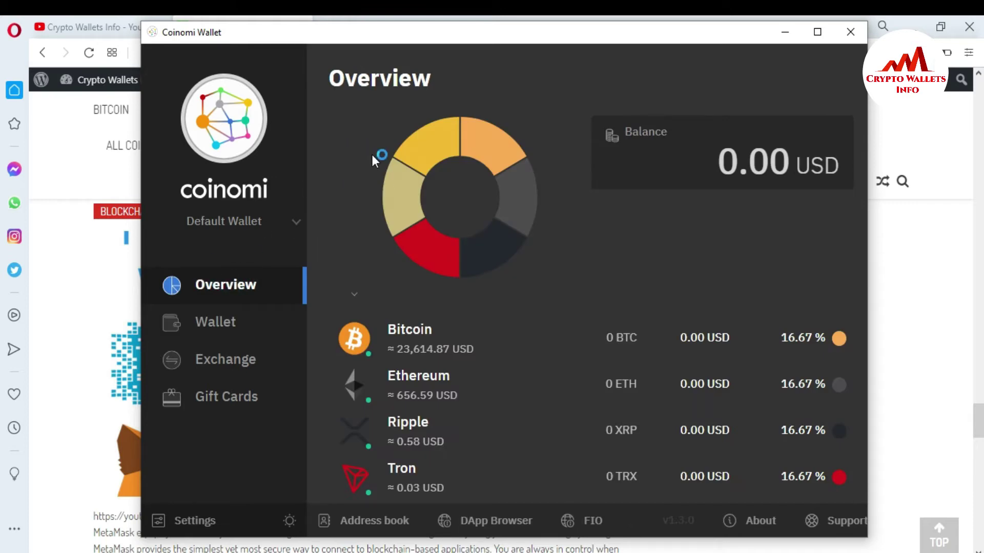
{"action": "left_click", "coordinate": [222, 334]}
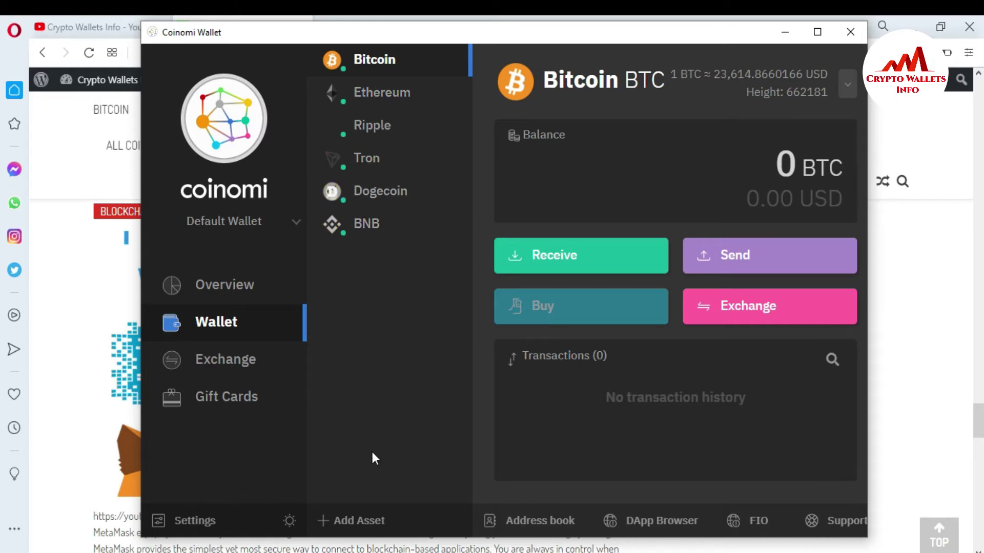
{"action": "left_click", "coordinate": [358, 525]}
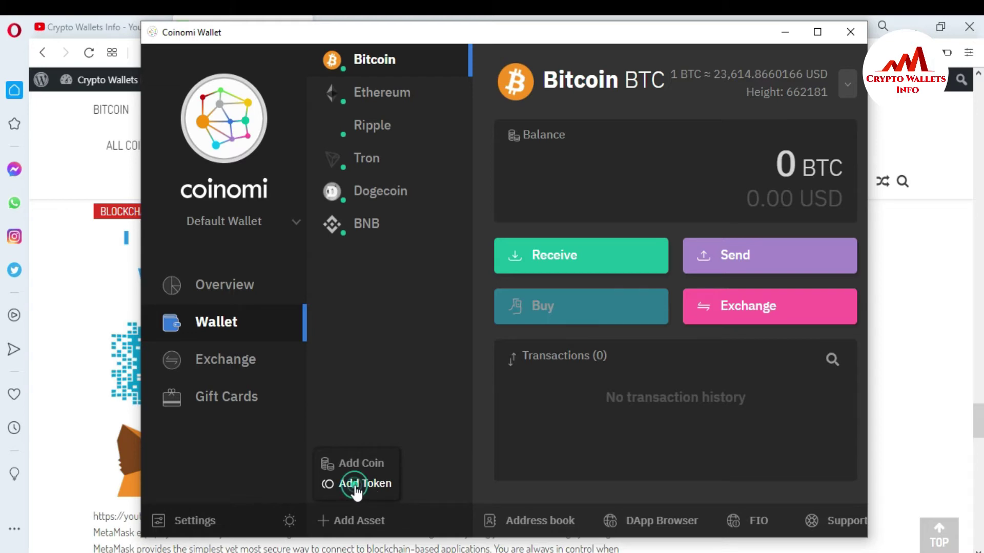
- Choose Add Token and select Ethereum as the blockchain
{"action": "left_click", "coordinate": [359, 486]}
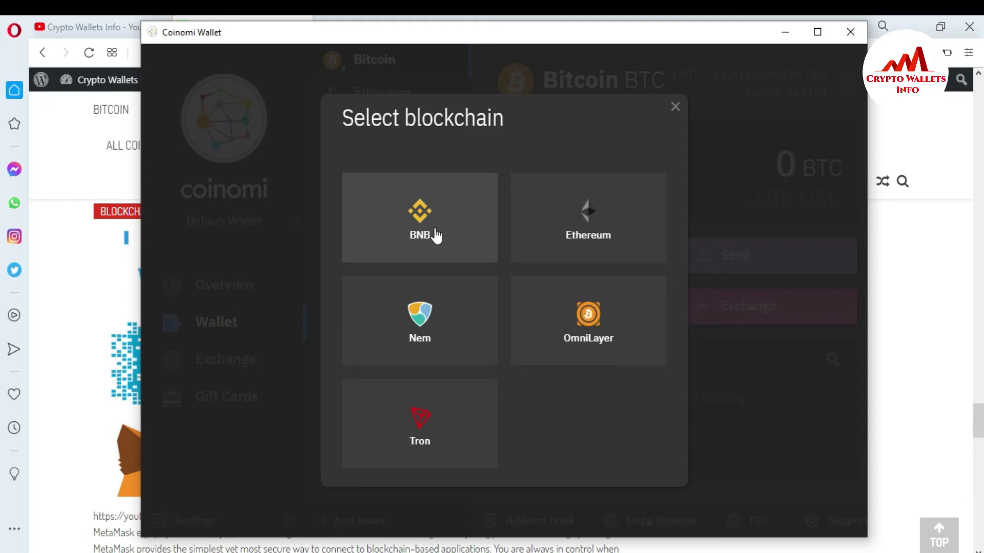
{"action": "left_click", "coordinate": [608, 224]}
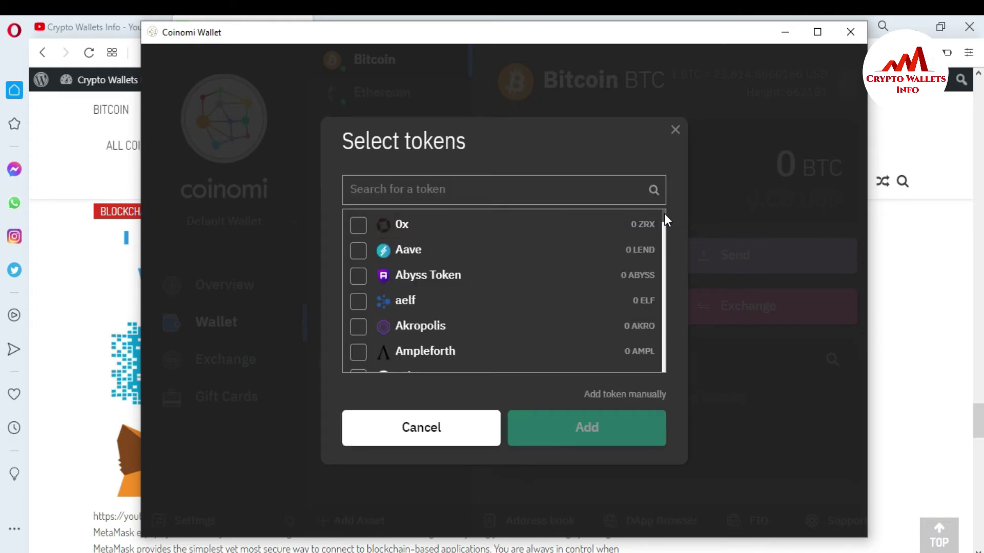
- Search tokens for 'unis', tick and add Uniswap, then open its 0 UNI page
{"action": "left_click_drag", "start_coordinate": [664, 216], "coordinate": [661, 245]}
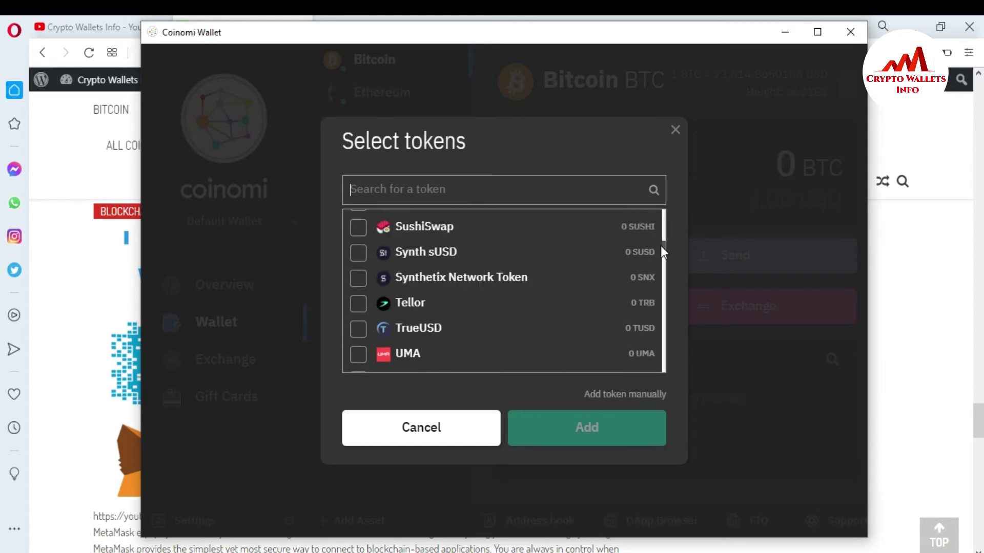
{"action": "left_click_drag", "start_coordinate": [661, 245], "coordinate": [661, 205]}
{"action": "left_click", "coordinate": [444, 190]}
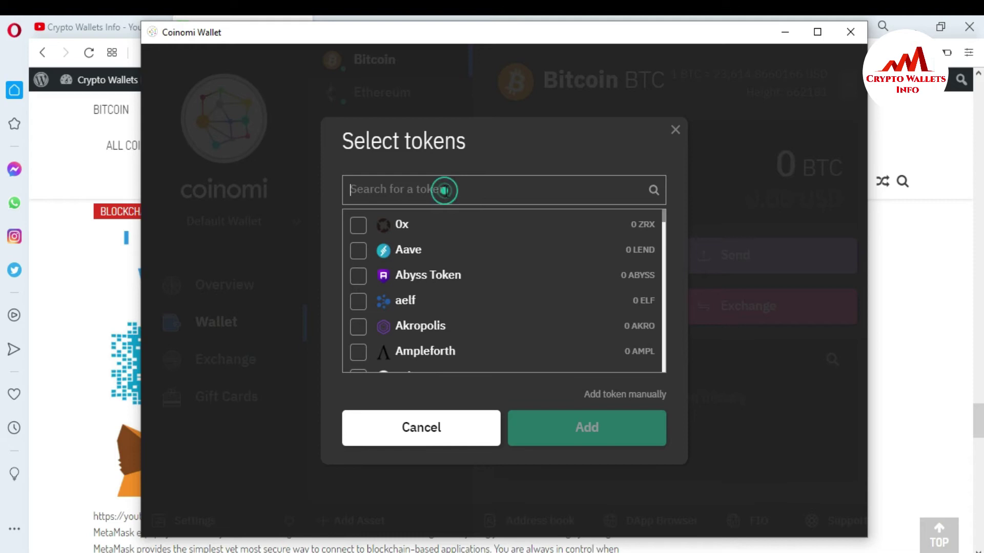
{"action": "type", "text": "un"}
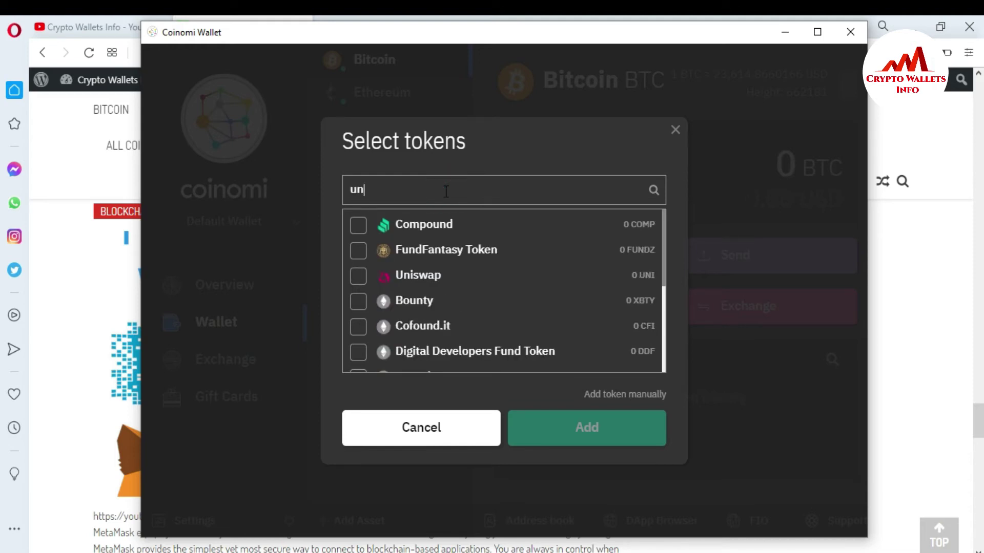
{"action": "type", "text": "is"}
{"action": "left_click", "coordinate": [446, 231]}
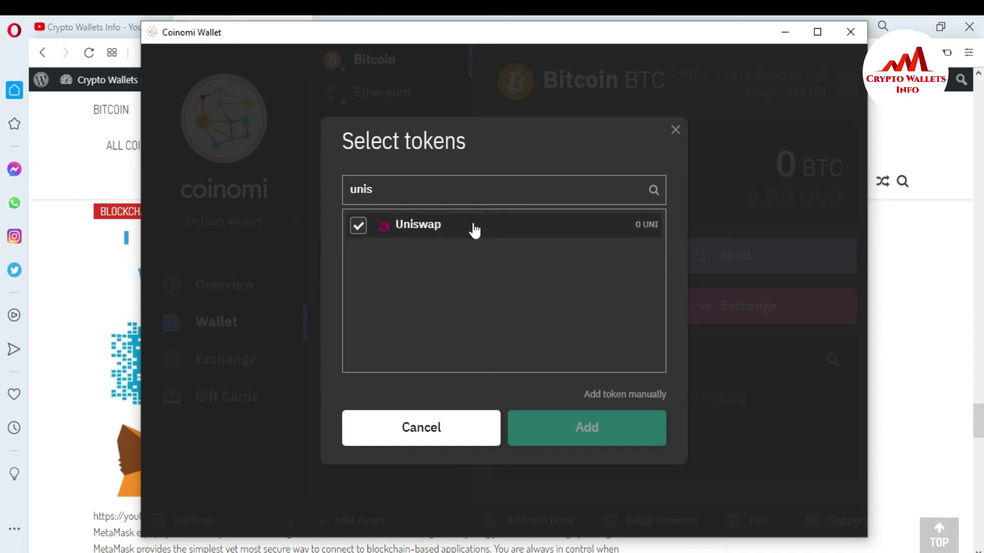
{"action": "left_click", "coordinate": [358, 227]}
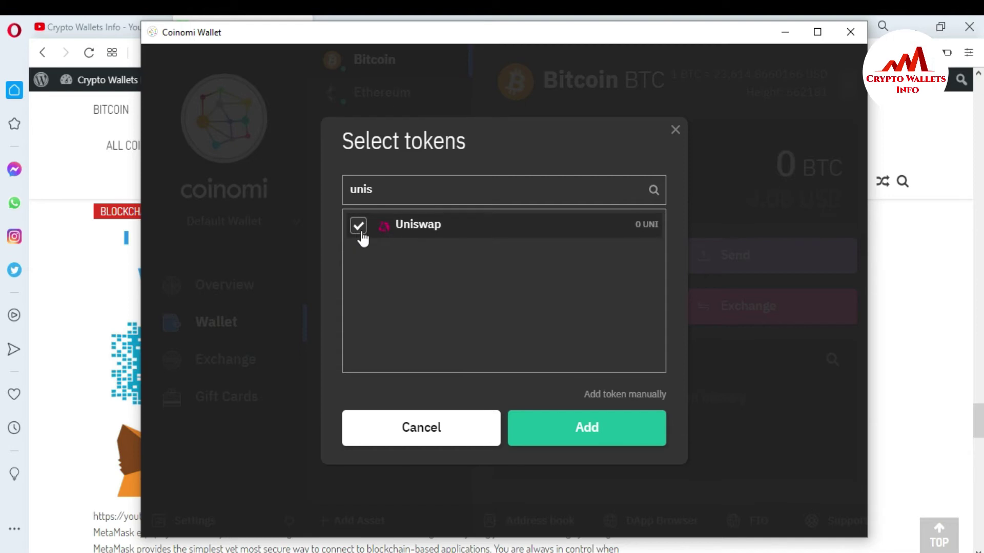
{"action": "left_click", "coordinate": [588, 429]}
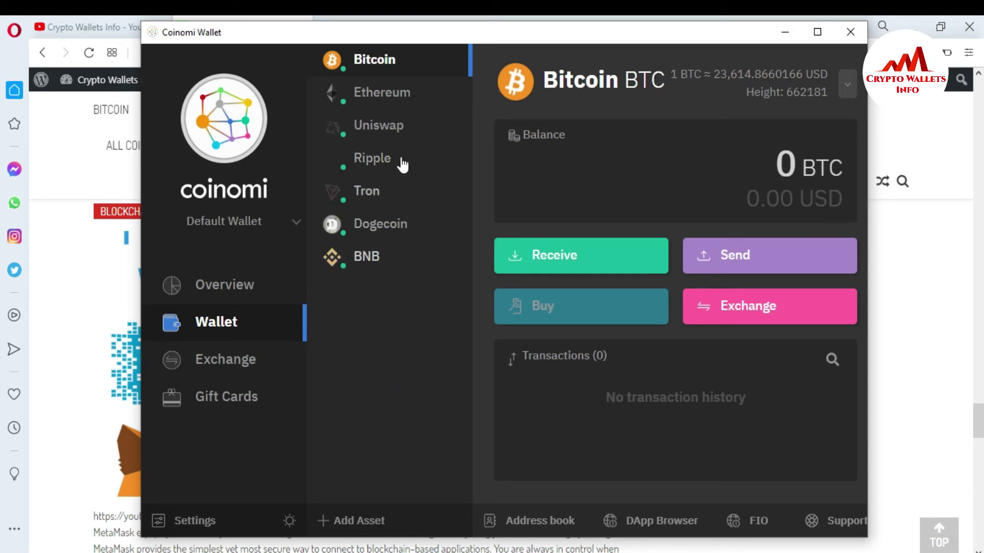
{"action": "left_click", "coordinate": [378, 129]}
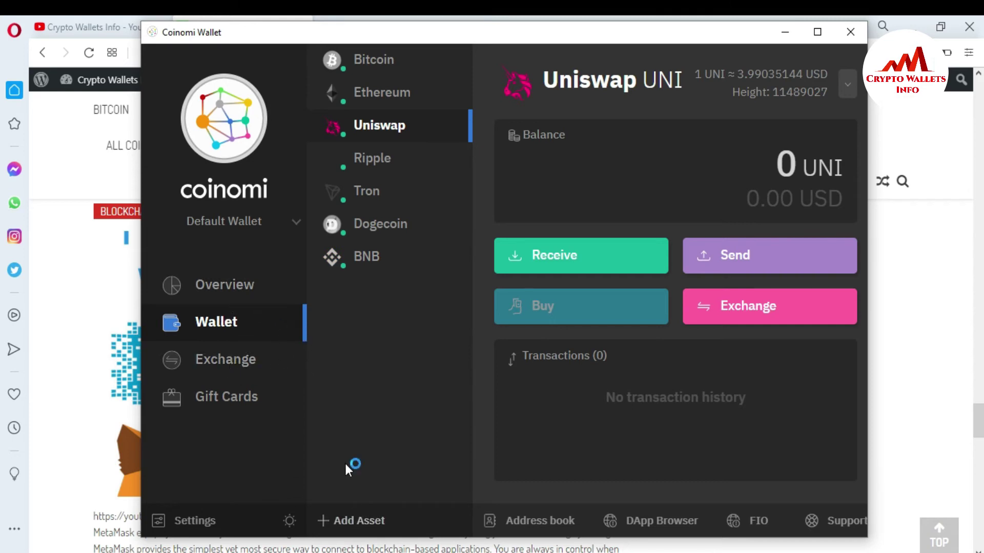
- Add the Ethereum token Digitex Futures via Add Token, searching 'di'
{"action": "left_click", "coordinate": [352, 521]}
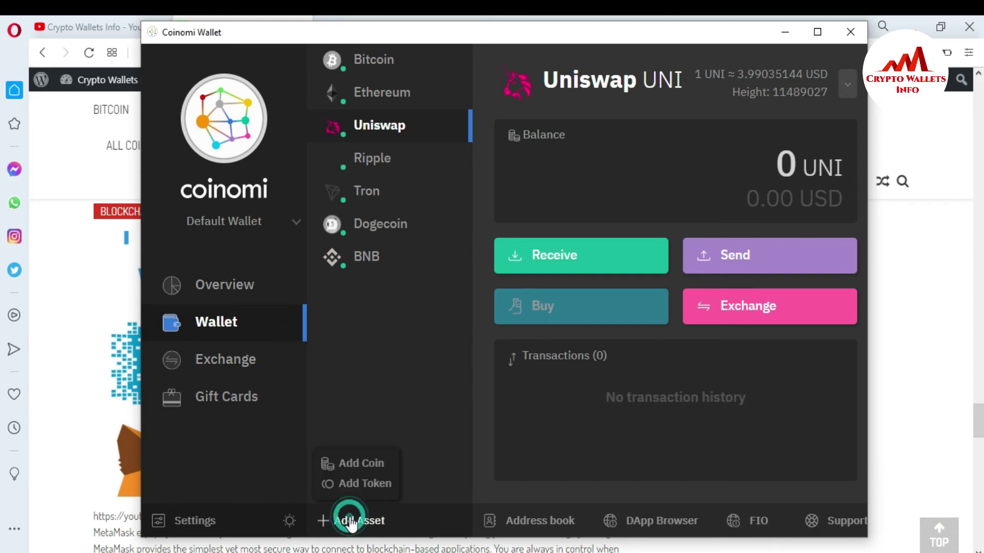
{"action": "left_click", "coordinate": [354, 483]}
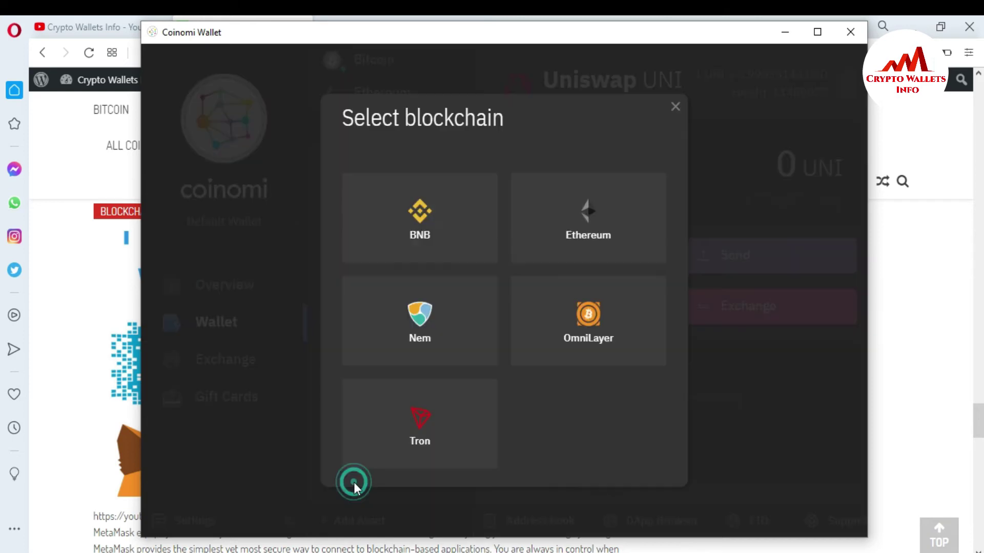
{"action": "left_click", "coordinate": [608, 235]}
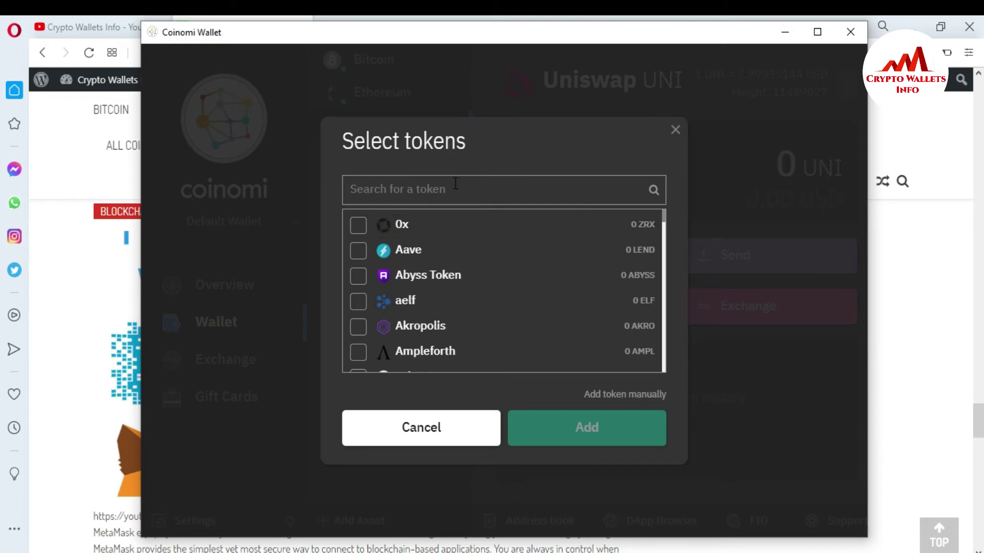
{"action": "type", "text": "di"}
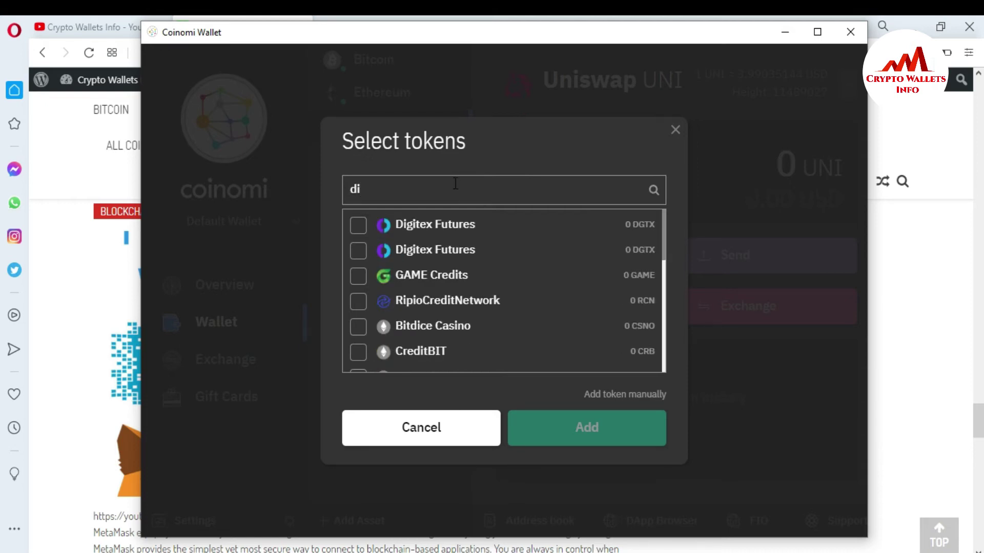
{"action": "left_click", "coordinate": [443, 230]}
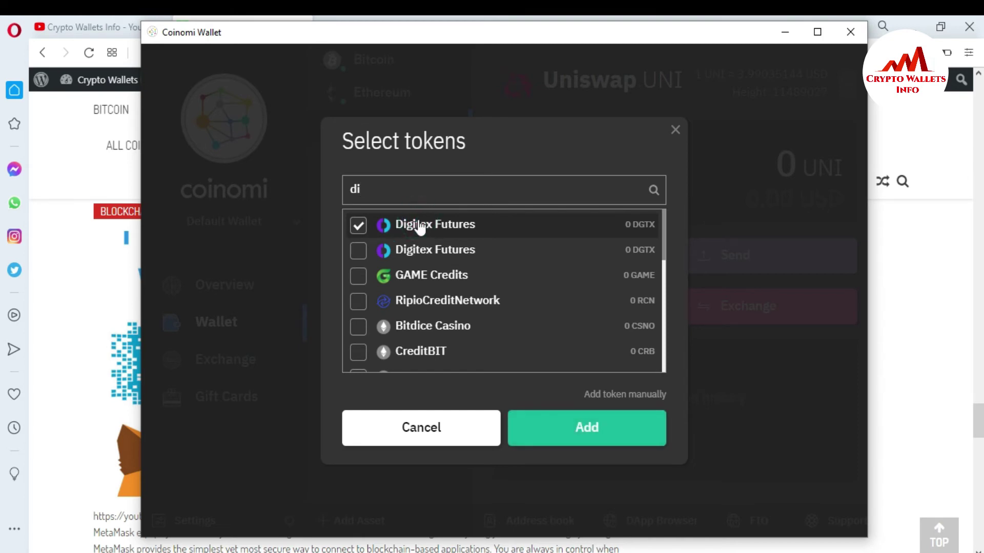
{"action": "left_click", "coordinate": [570, 427]}
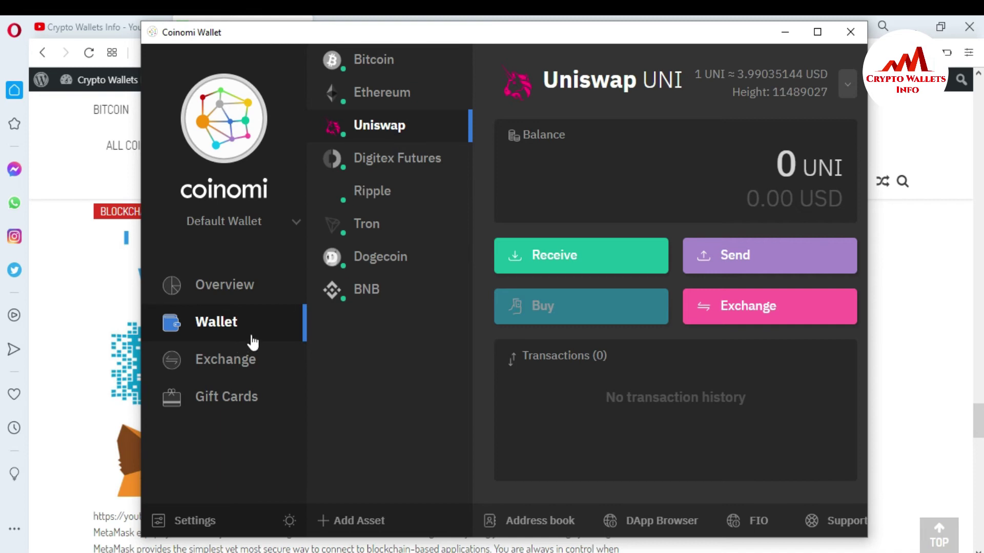
{"action": "left_click", "coordinate": [345, 523]}
- Pick Tron, scroll the token list, tick DEP (1001909) and add it
{"action": "left_click", "coordinate": [356, 484]}
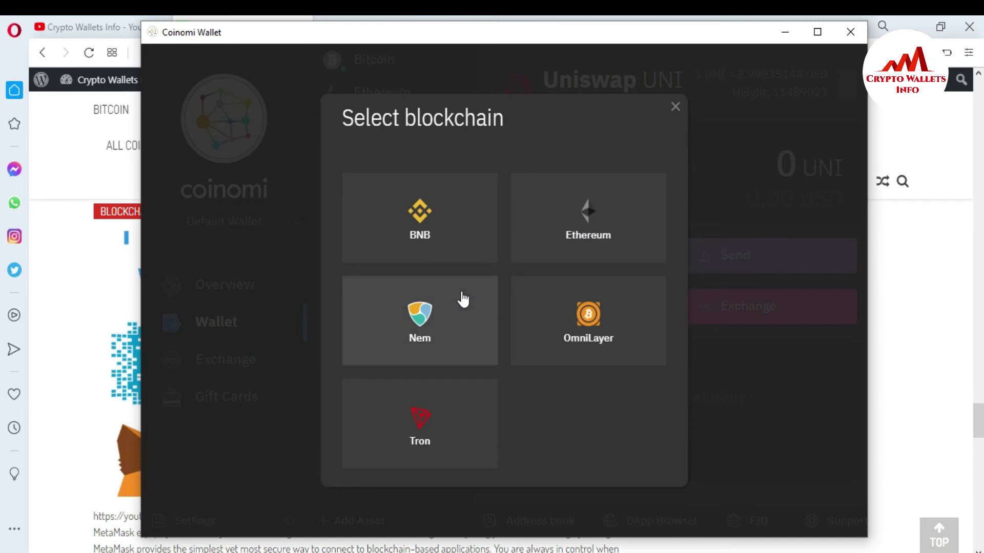
{"action": "left_click", "coordinate": [447, 418]}
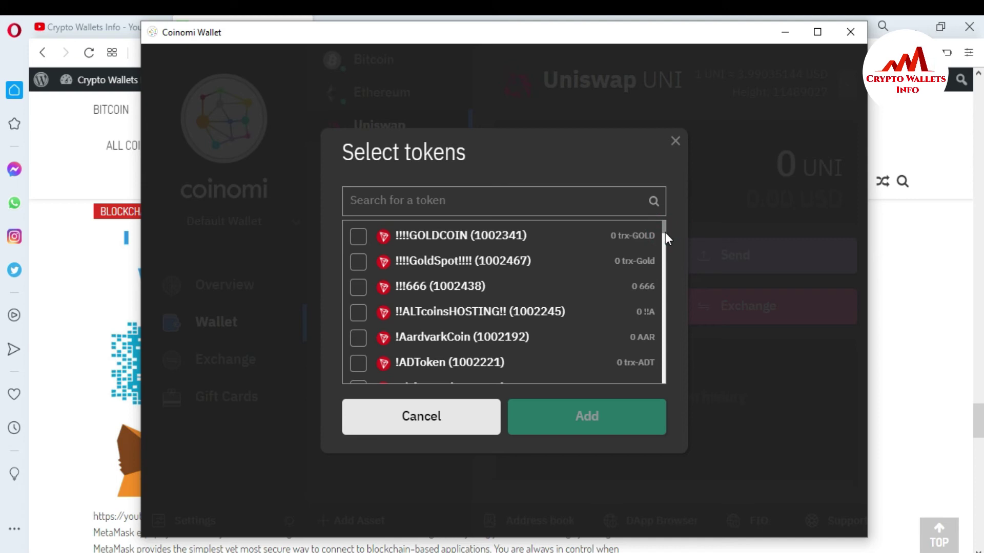
{"action": "left_click_drag", "start_coordinate": [664, 228], "coordinate": [663, 249]}
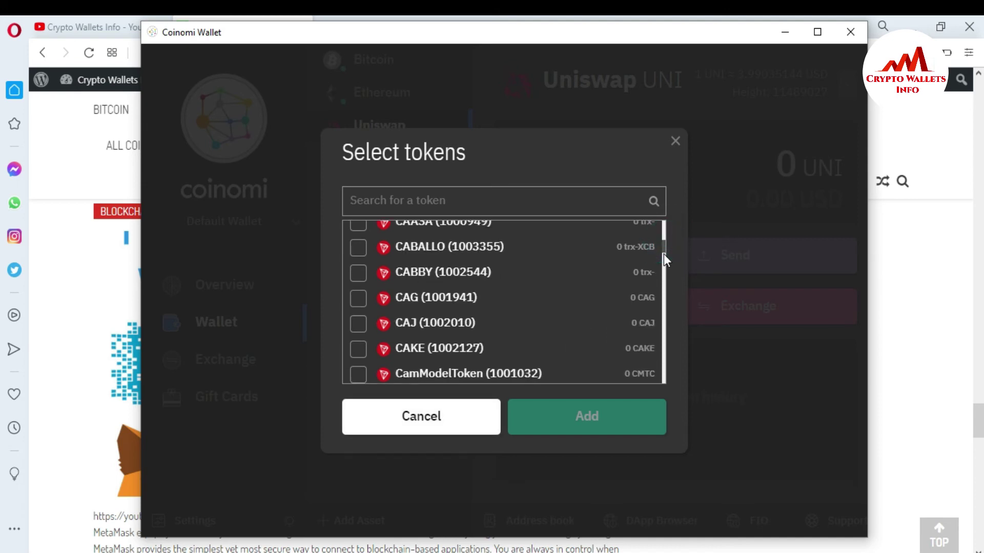
{"action": "left_click_drag", "start_coordinate": [663, 254], "coordinate": [663, 259]}
{"action": "left_click", "coordinate": [356, 270]}
{"action": "left_click", "coordinate": [376, 277]}
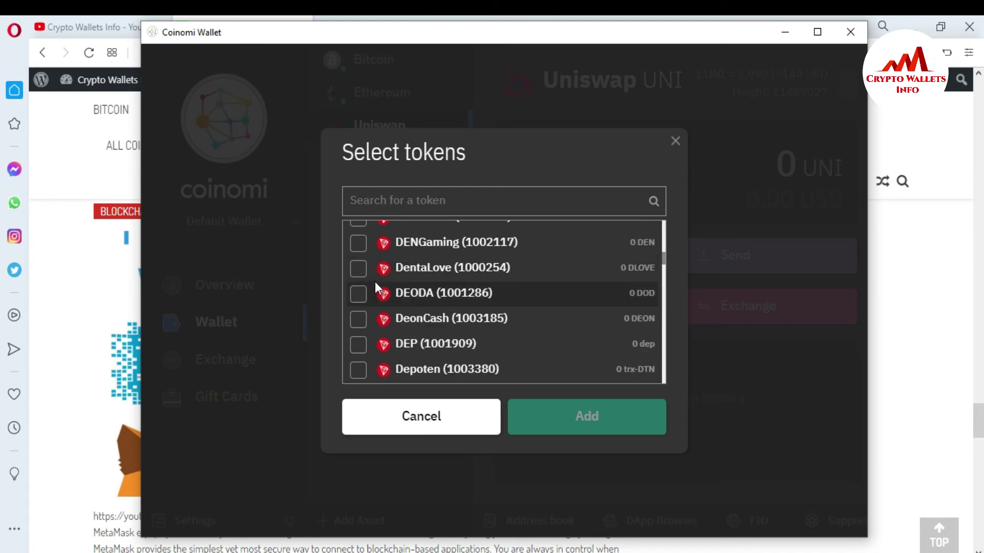
{"action": "left_click", "coordinate": [358, 294]}
{"action": "left_click", "coordinate": [359, 293]}
{"action": "left_click", "coordinate": [358, 344]}
{"action": "left_click", "coordinate": [582, 402]}
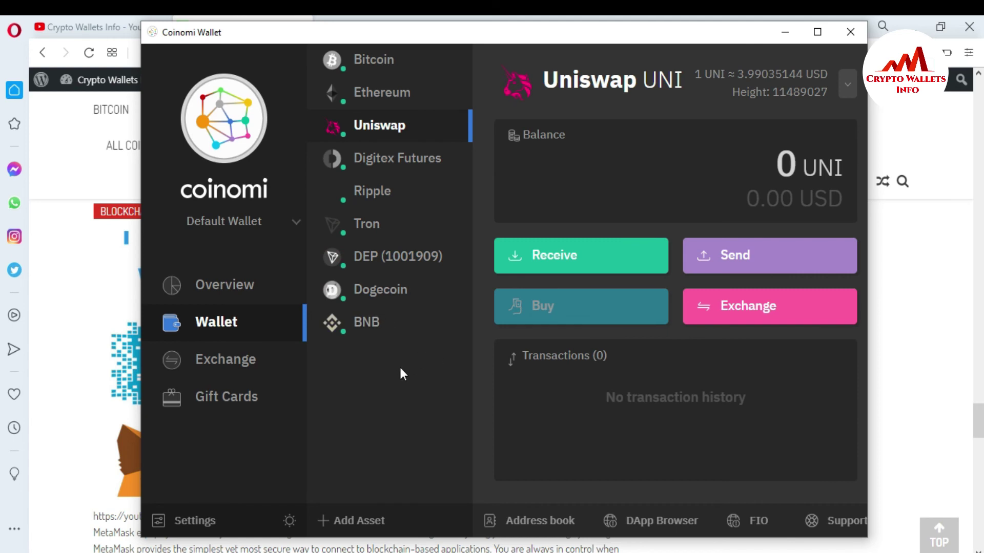
{"action": "left_click", "coordinate": [346, 521]}
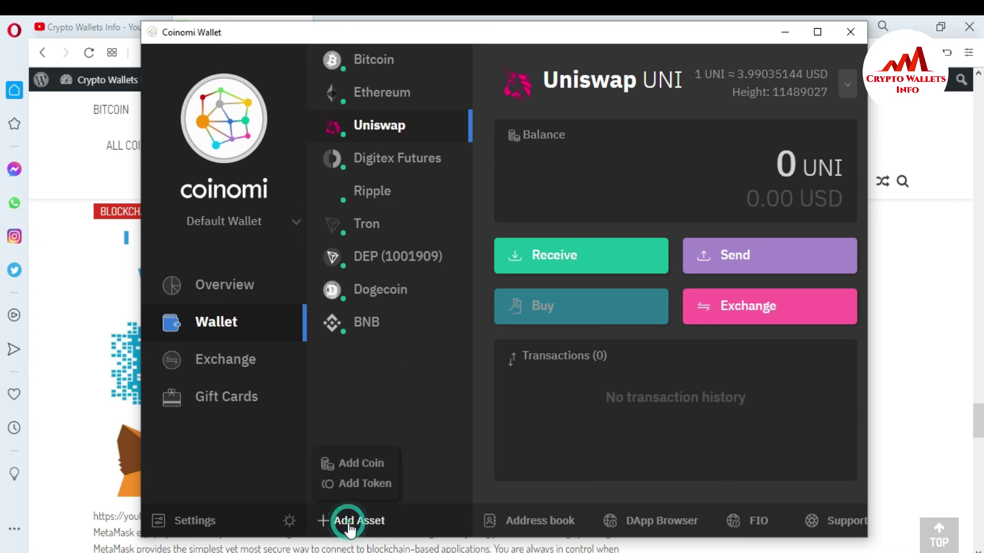
{"action": "left_click", "coordinate": [351, 484]}
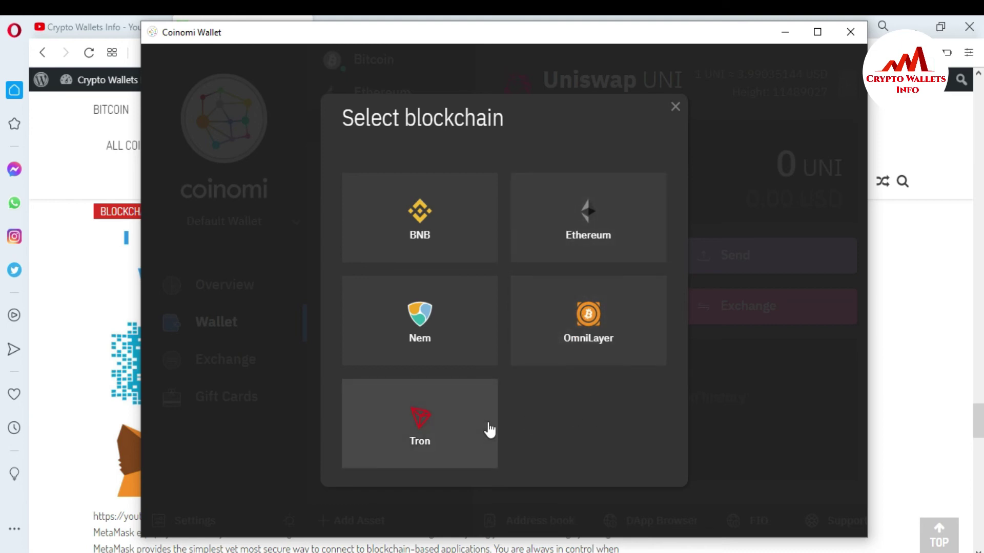
{"action": "left_click", "coordinate": [589, 211]}
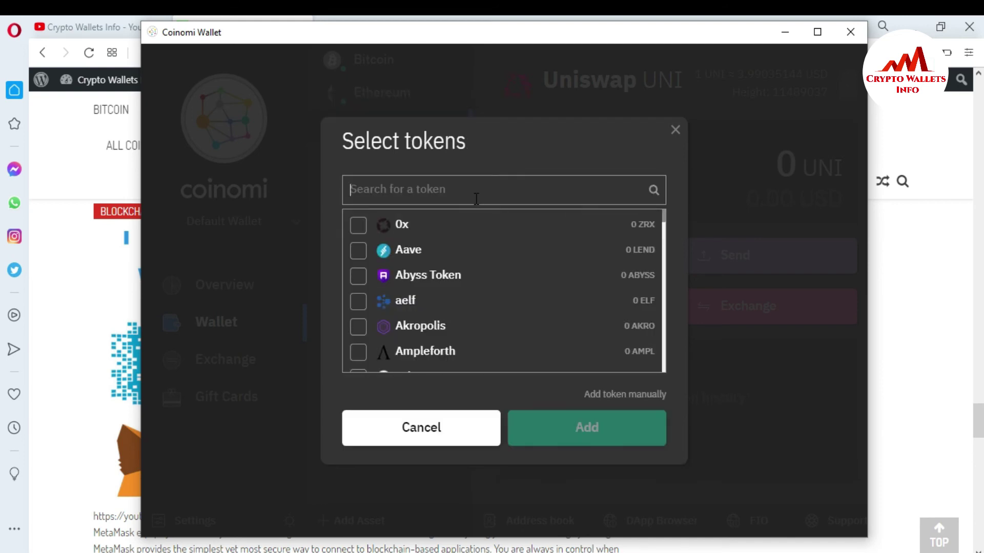
{"action": "left_click", "coordinate": [549, 285]}
{"action": "left_click", "coordinate": [549, 286]}
{"action": "left_click", "coordinate": [633, 396]}
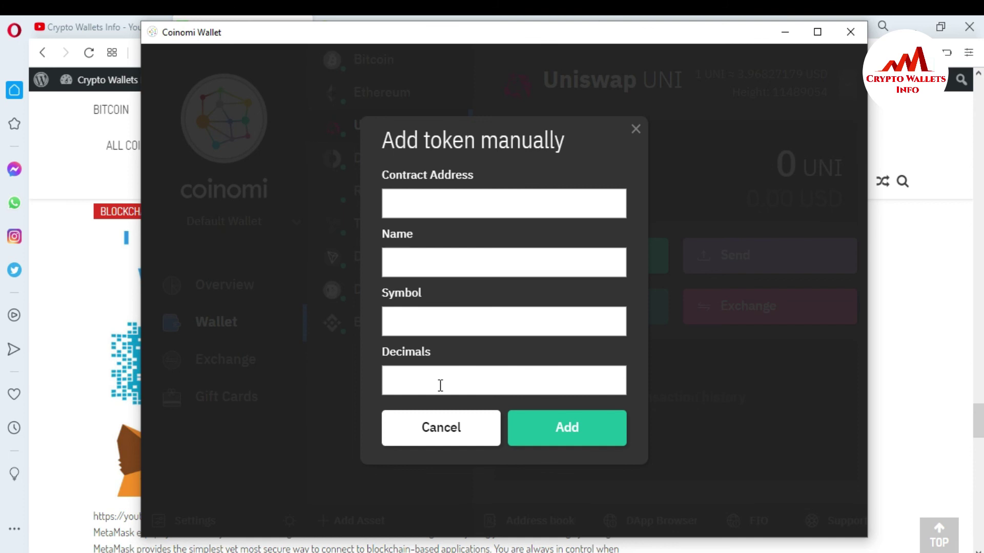
{"action": "left_click", "coordinate": [440, 428]}
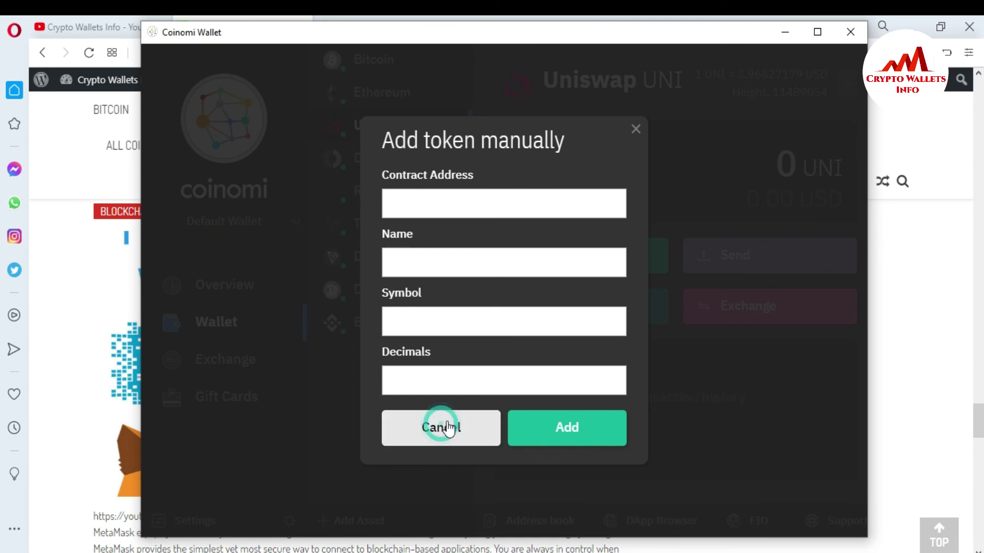
{"action": "left_click", "coordinate": [676, 130]}
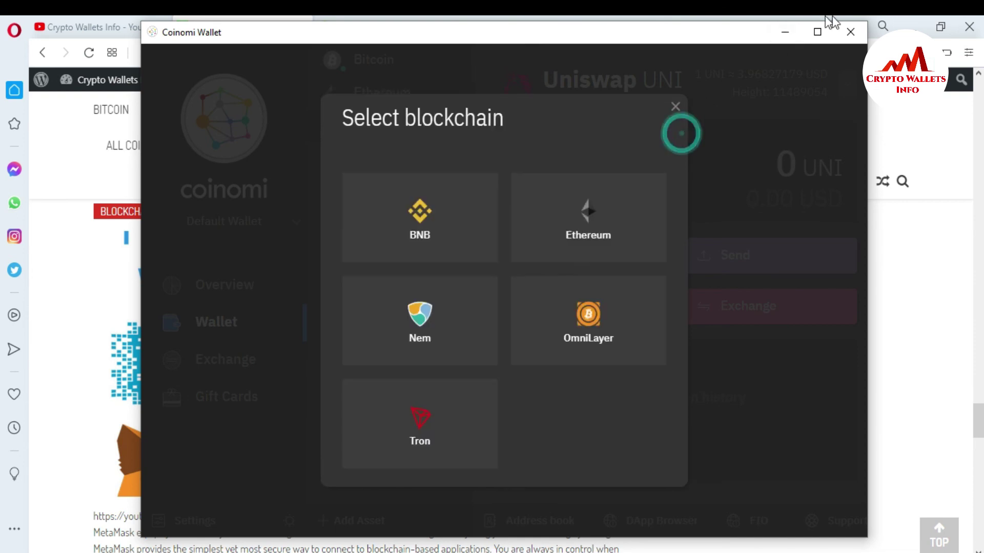
{"action": "left_click", "coordinate": [676, 106]}
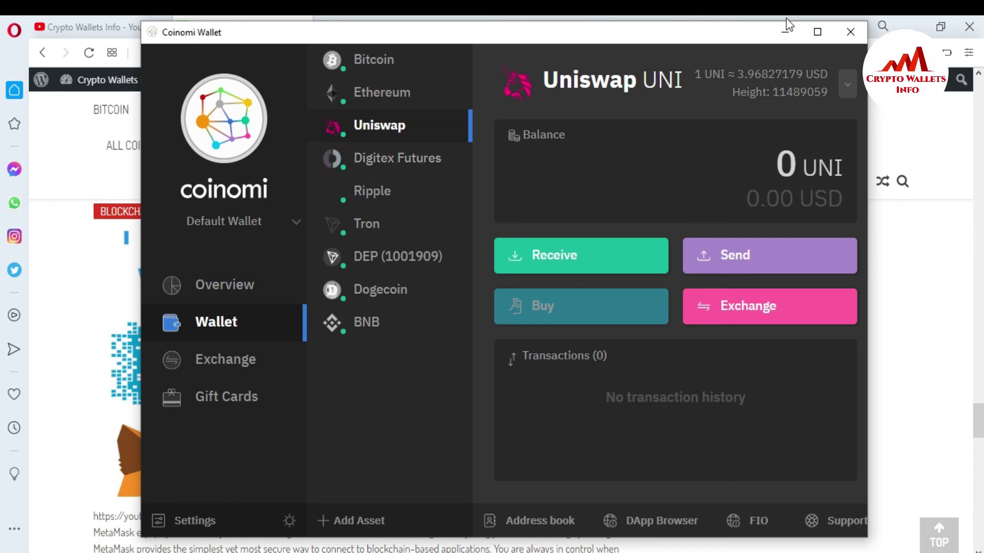
- Minimize Coinomi and switch Opera from the YouTube tab to the BLOCKCHAIN Archives tab
{"action": "left_click", "coordinate": [784, 32]}
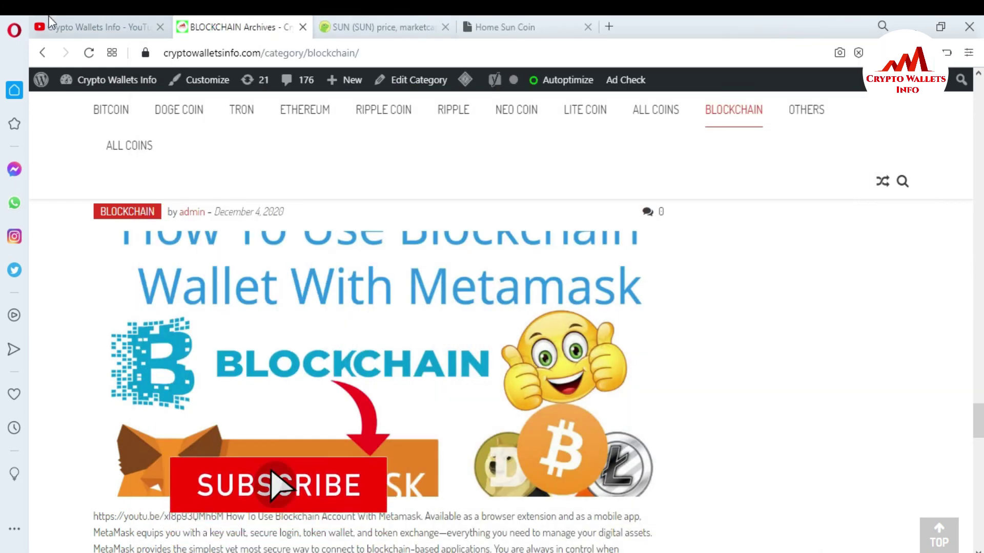
{"action": "left_click", "coordinate": [70, 20]}
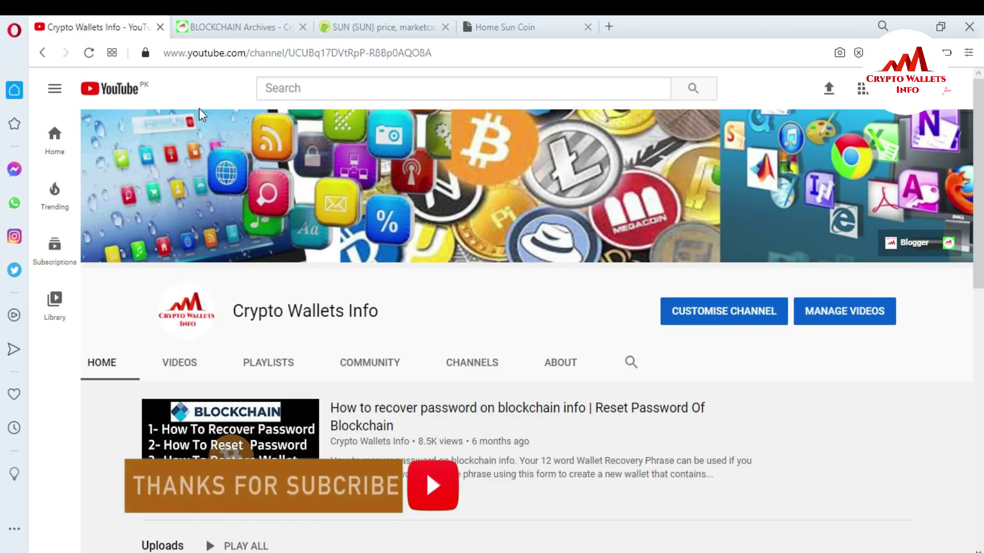
{"action": "left_click", "coordinate": [244, 25]}
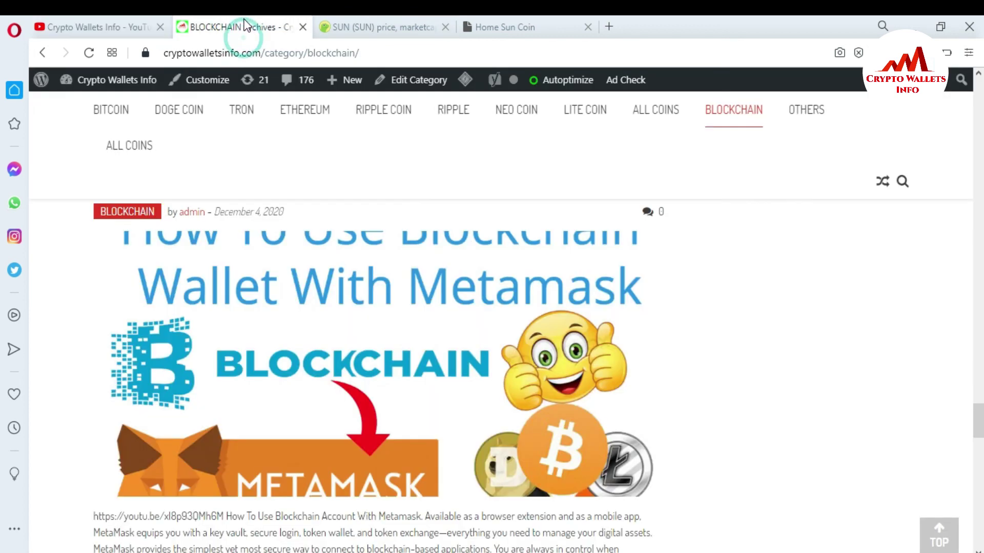